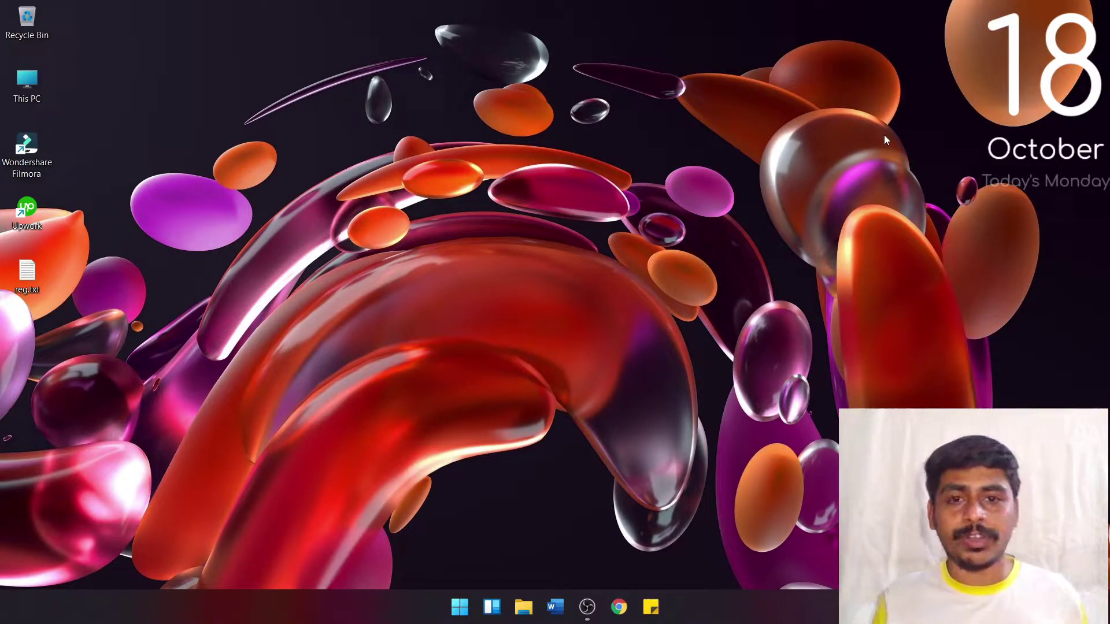
Step: Refresh the desktop four times from its right-click menu
{"action": "right_click", "coordinate": [561, 139]}
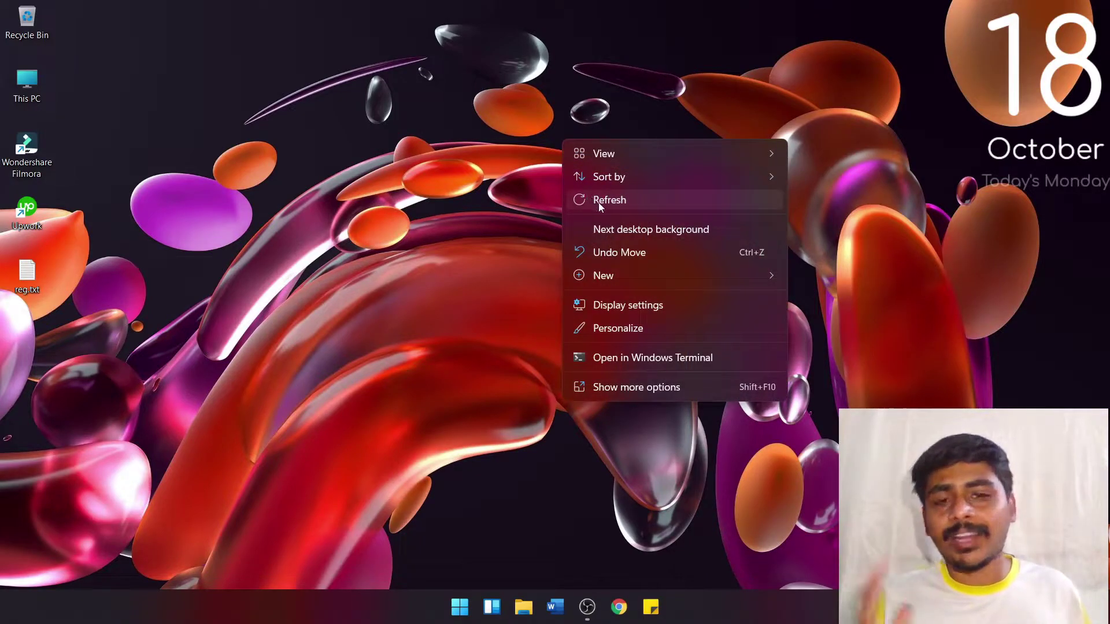
{"action": "left_click", "coordinate": [598, 202]}
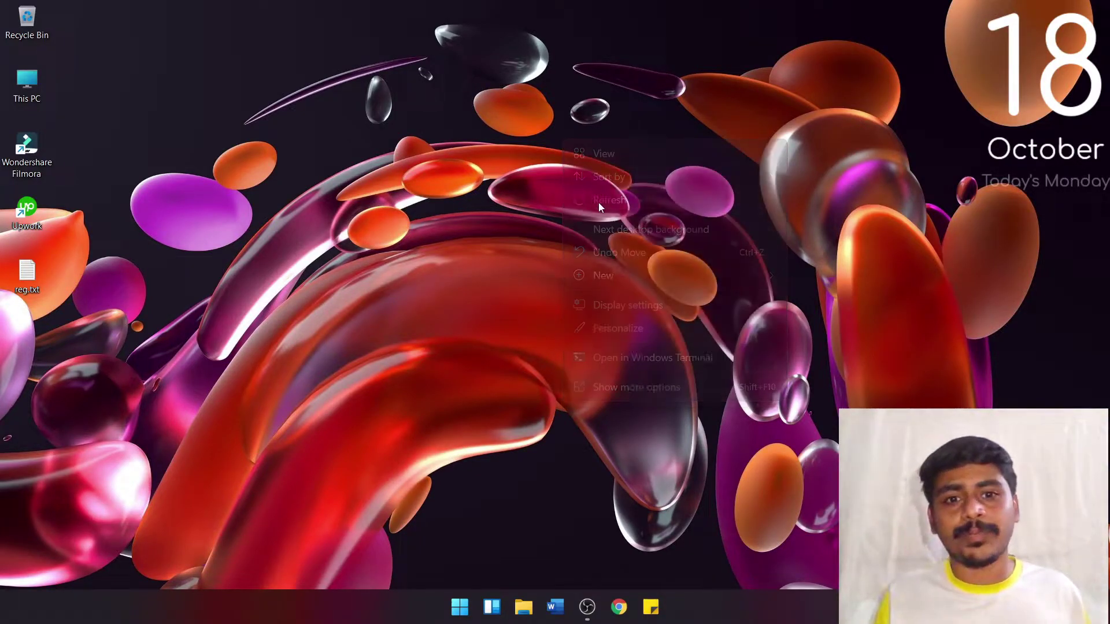
{"action": "right_click", "coordinate": [529, 134]}
{"action": "left_click", "coordinate": [577, 199]}
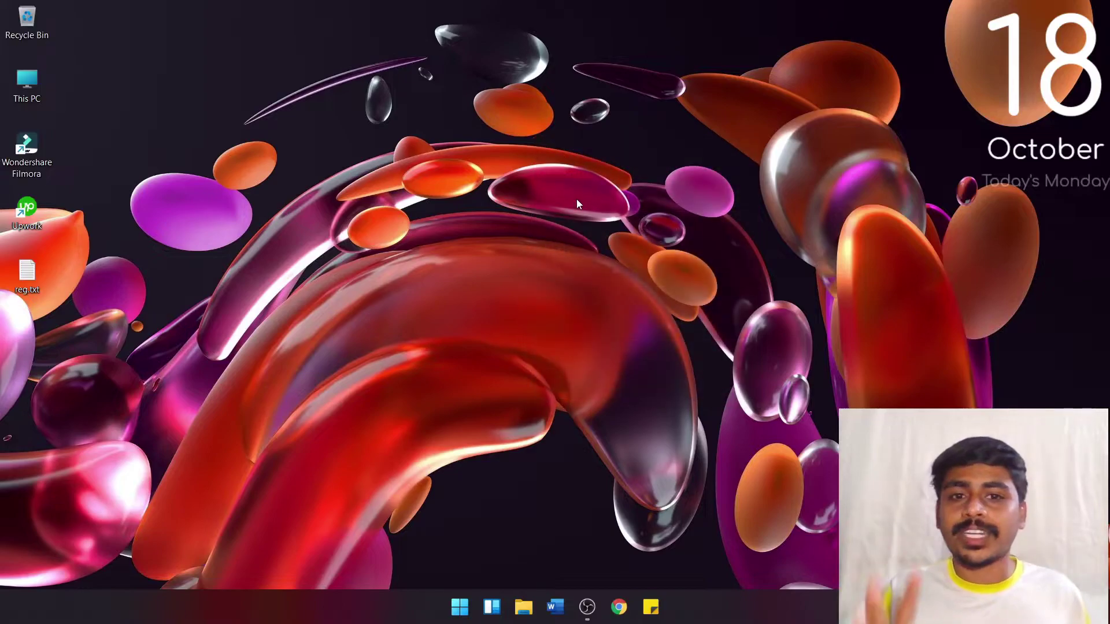
{"action": "right_click", "coordinate": [559, 134]}
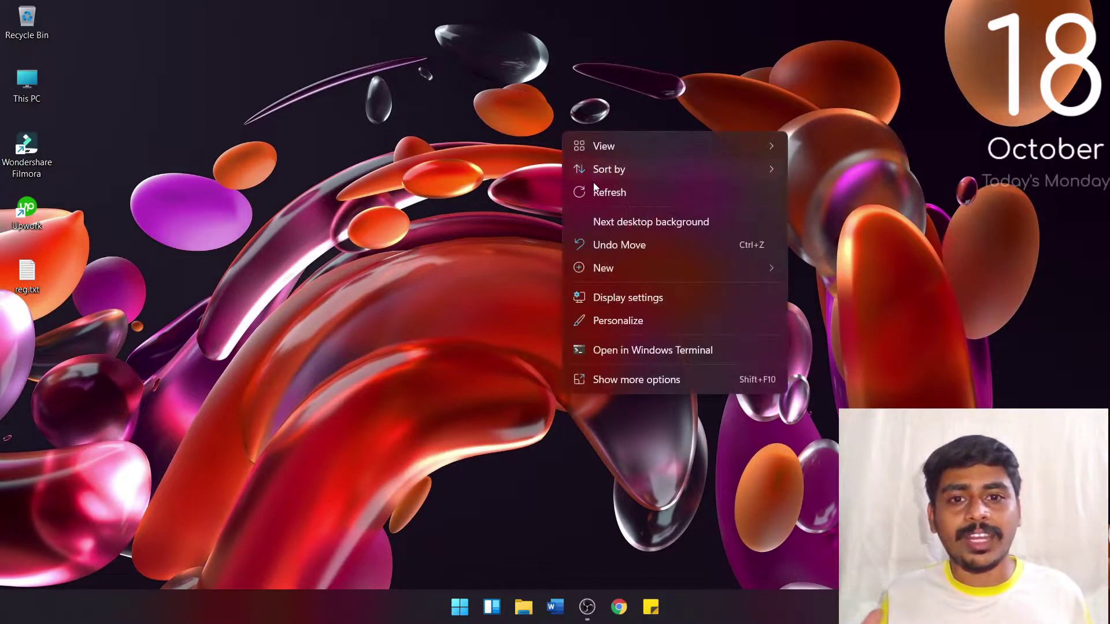
{"action": "left_click", "coordinate": [601, 196]}
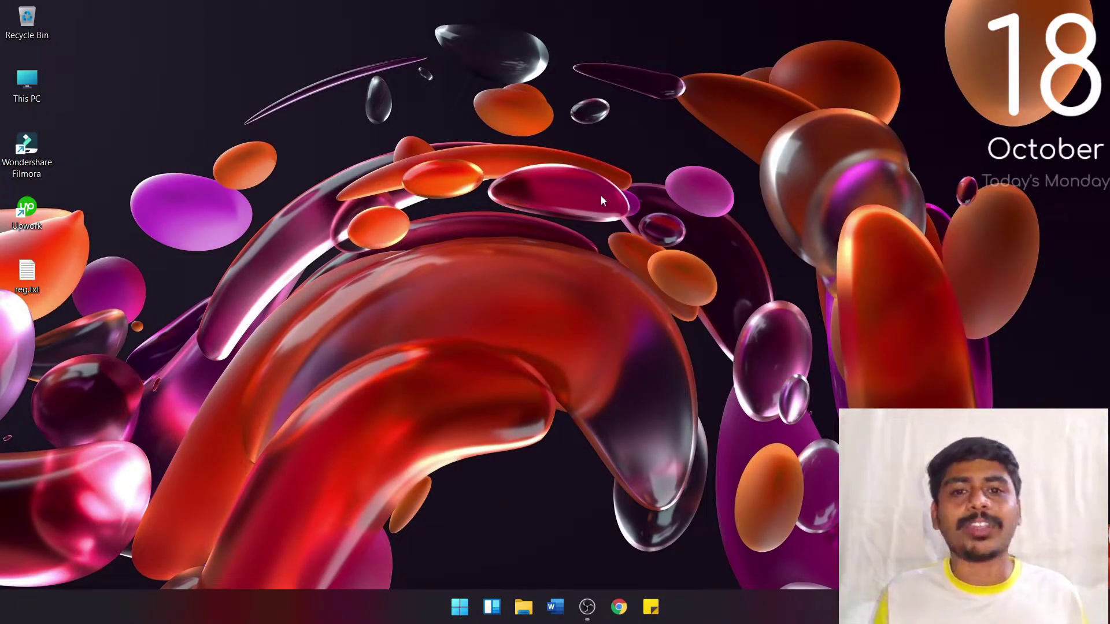
{"action": "right_click", "coordinate": [577, 115]}
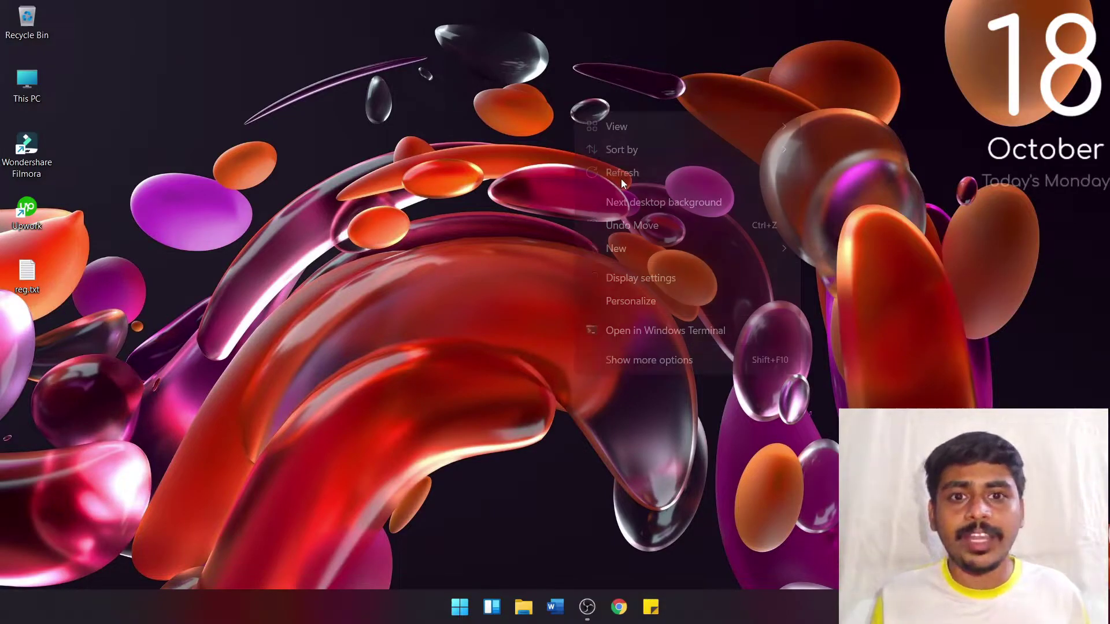
{"action": "left_click", "coordinate": [623, 174]}
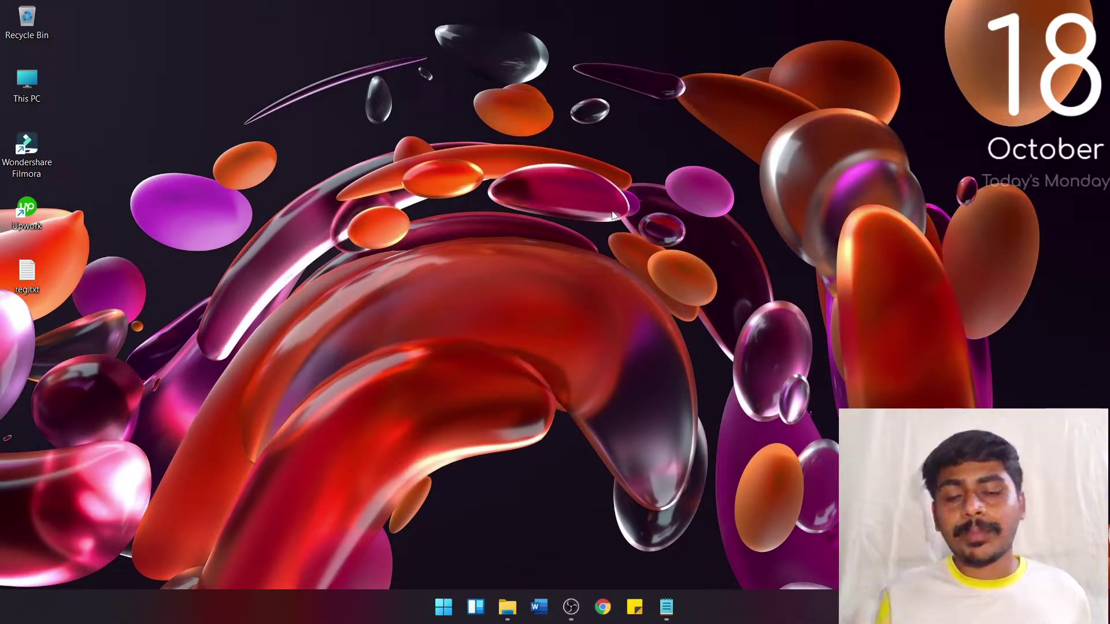
Step: Launch Registry Editor by searching 'regi' in Start and approve the administrator prompt
{"action": "left_click", "coordinate": [443, 607]}
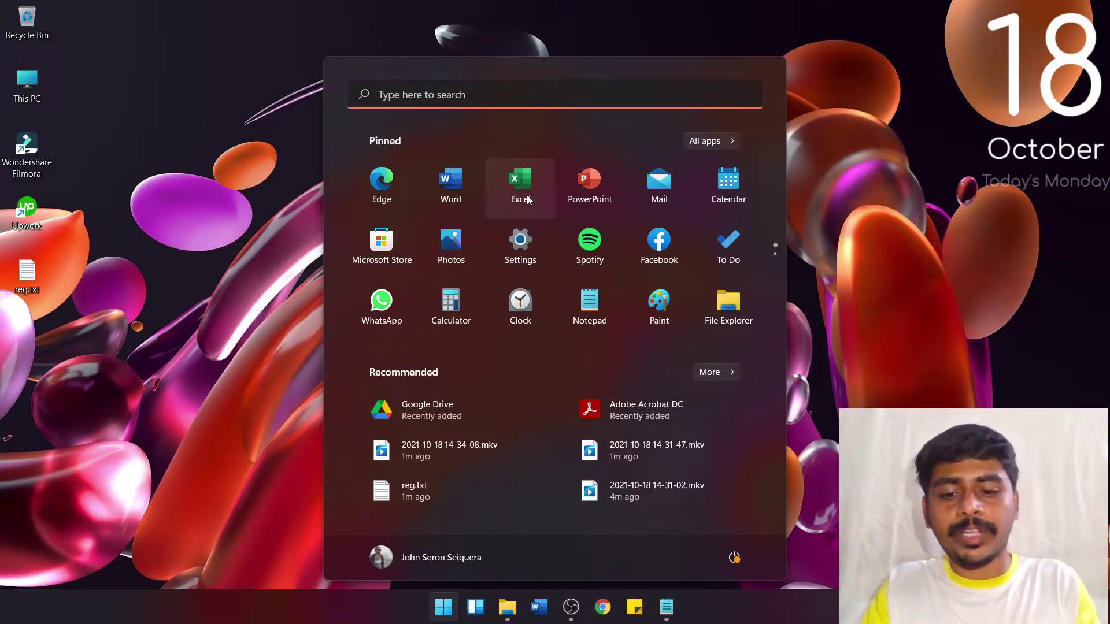
{"action": "type", "text": "regi"}
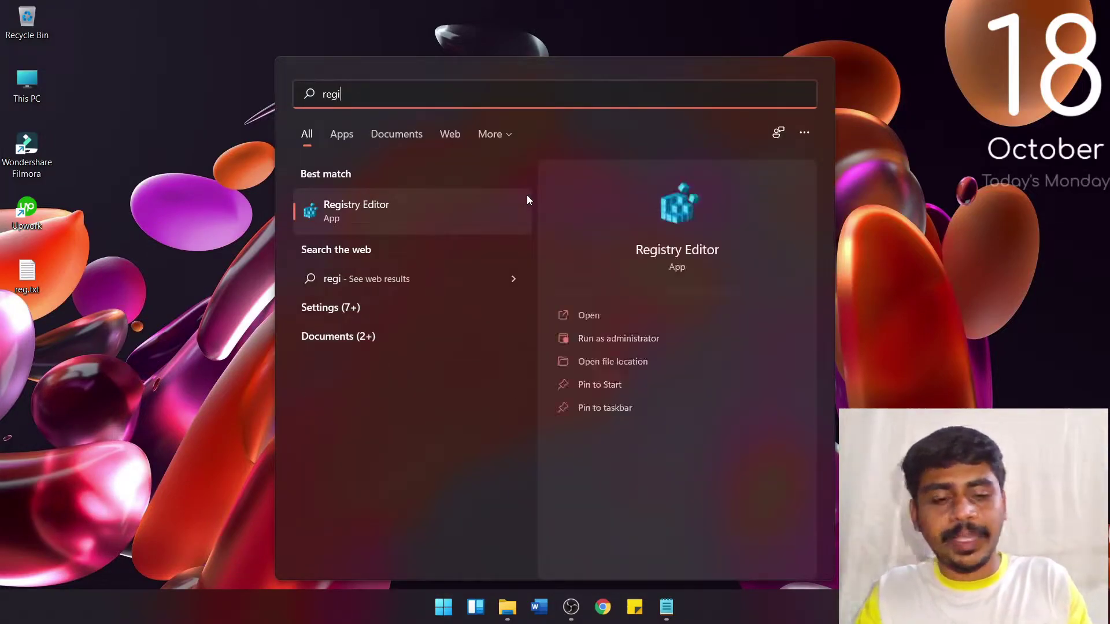
{"action": "left_click", "coordinate": [527, 197]}
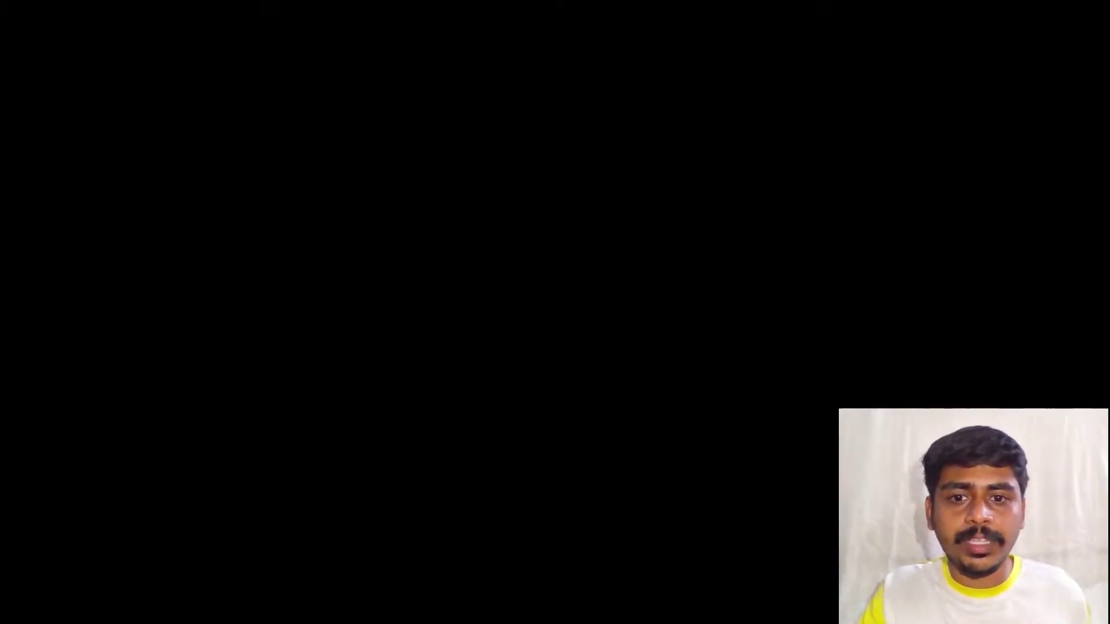
{"action": "key", "text": "alt+y"}
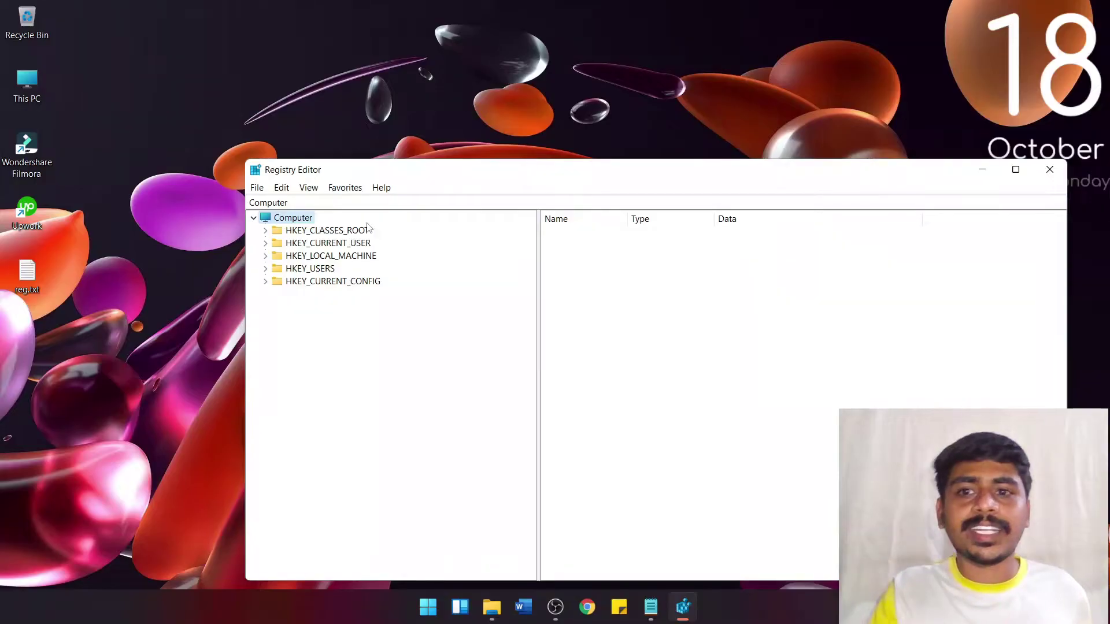
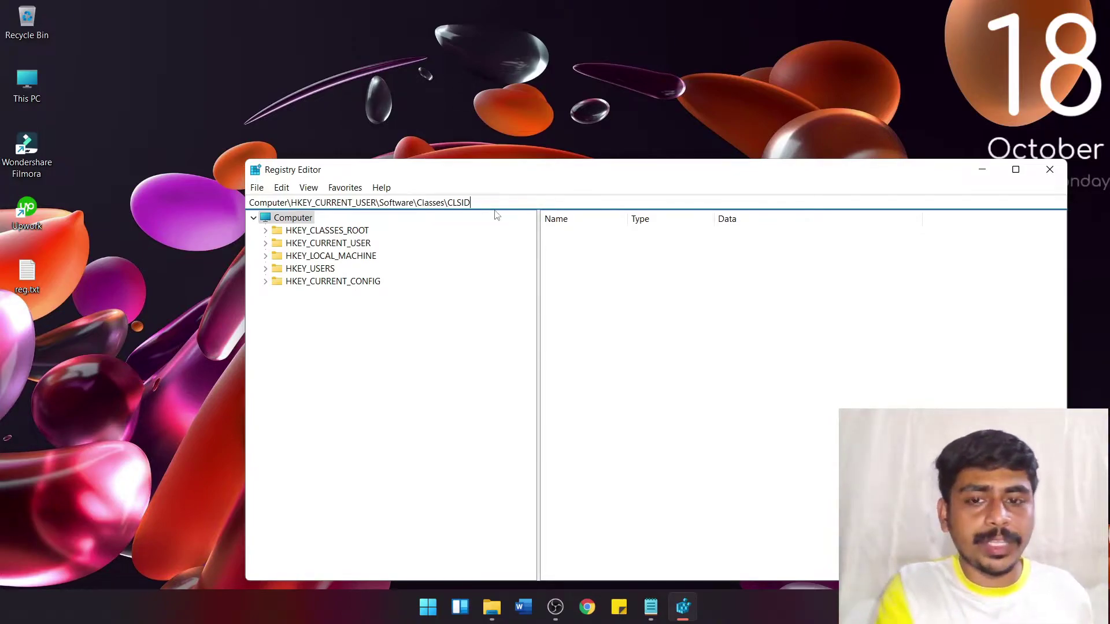
Step: Jump to Computer\HKEY_CURRENT_USER\Software\Classes\CLSID via the address bar
{"action": "key", "text": "Return"}
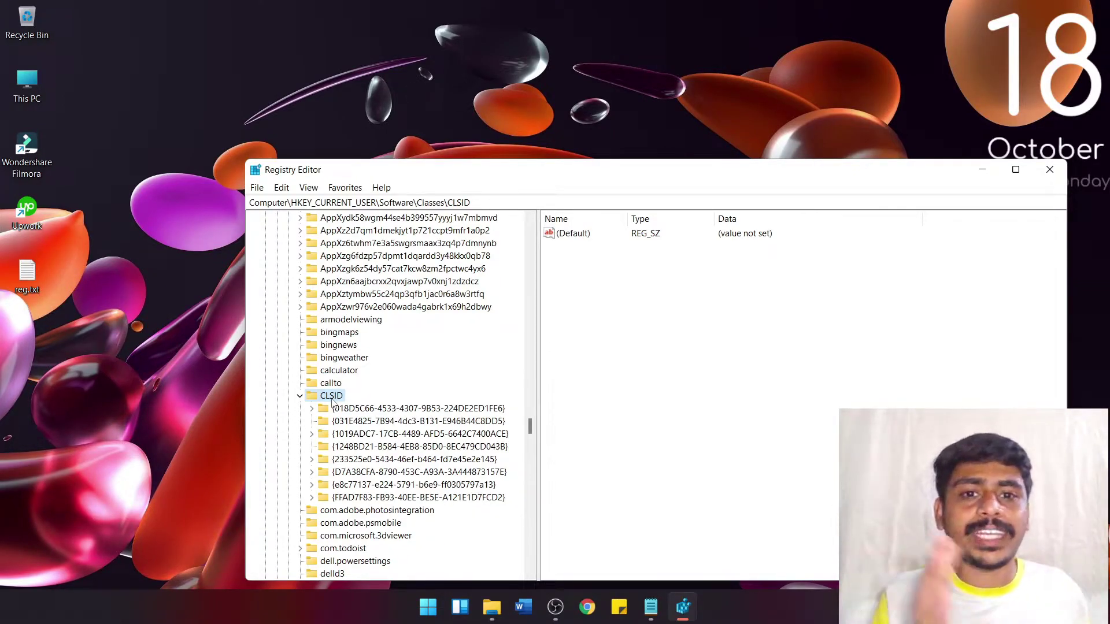
Step: Create a new subkey under CLSID, which appears as 'New Key #1'
{"action": "right_click", "coordinate": [332, 399]}
{"action": "mouse_move", "coordinate": [404, 423]}
{"action": "left_click", "coordinate": [539, 423]}
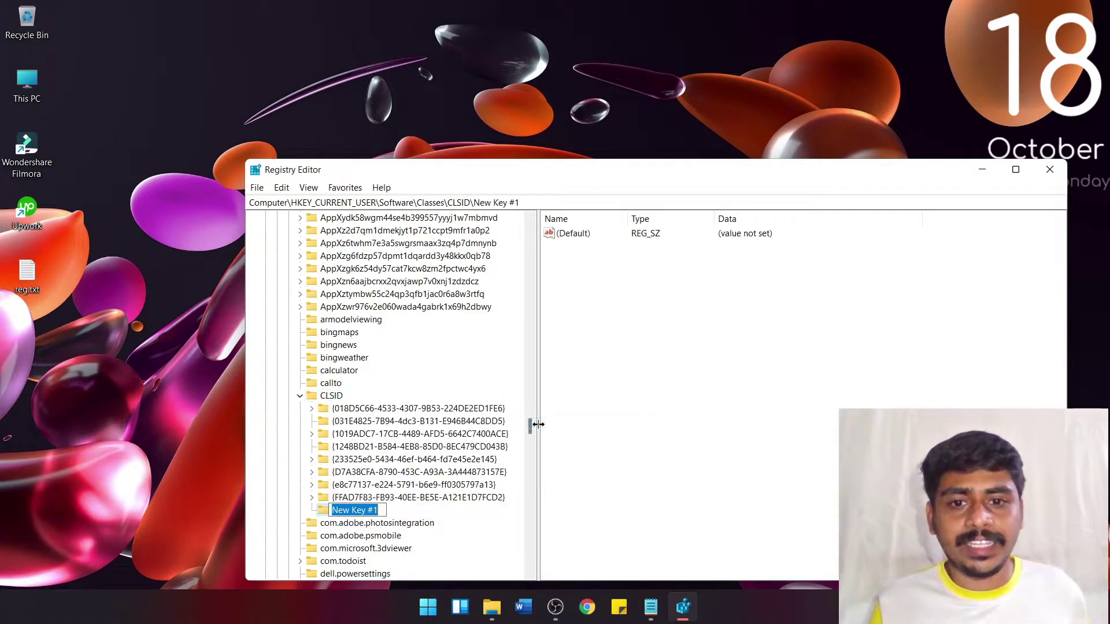
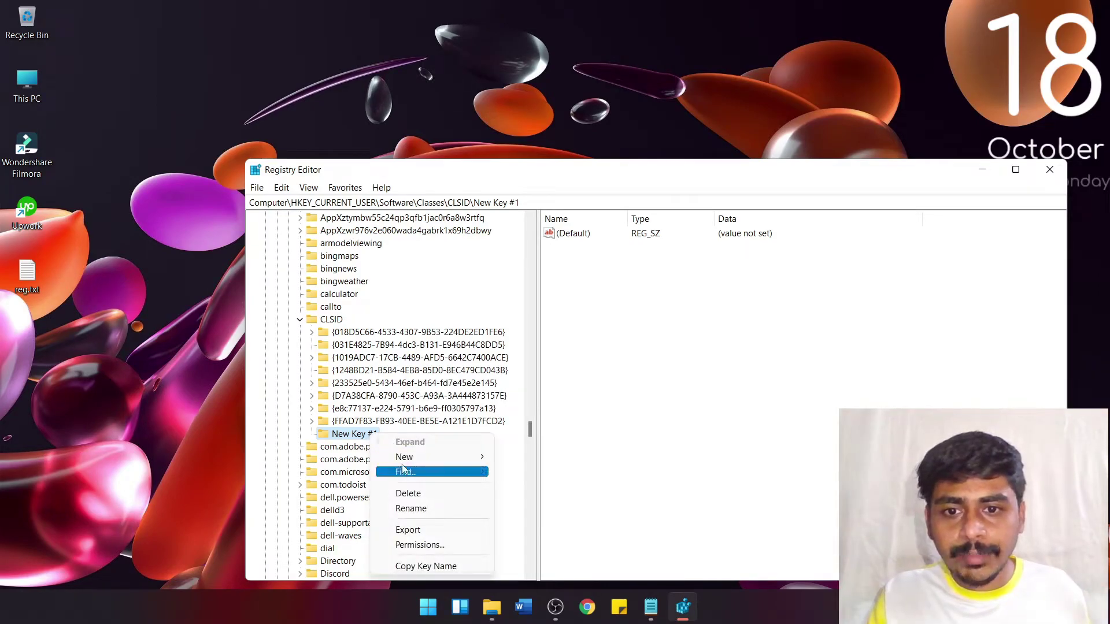
Step: Begin renaming New Key #1 under CLSID to {86ca1aa0-34aa-4e8b-a509-50c905bae2a2}
{"action": "left_click", "coordinate": [422, 511]}
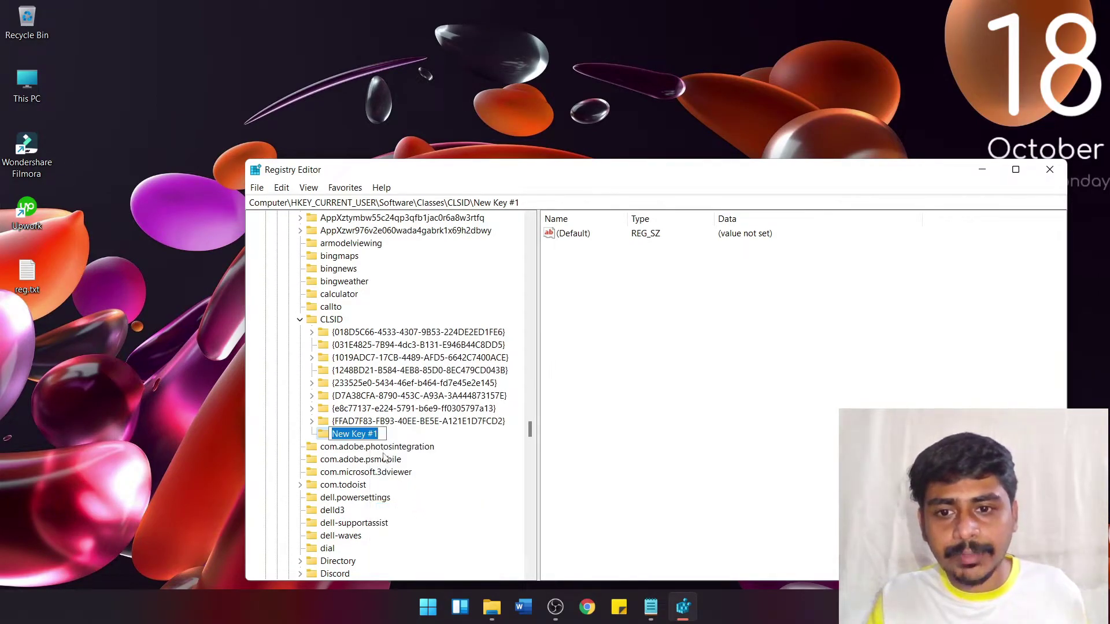
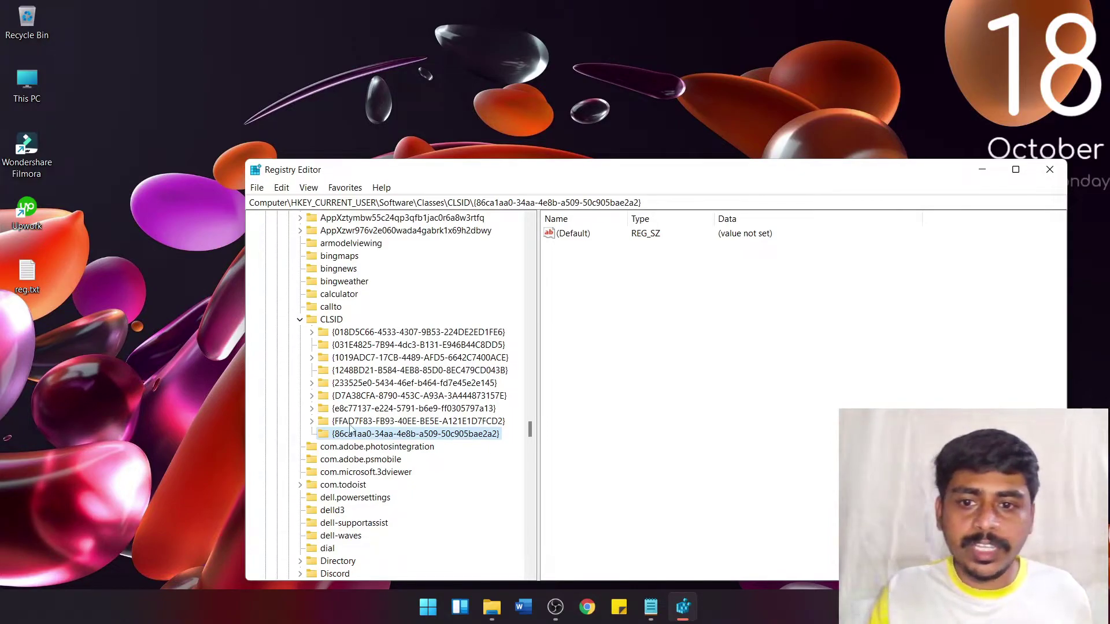
Step: Bring up the context menu on the {86ca1aa0-34aa-4e8b-a509-50c905bae2a2} key to add a subkey
{"action": "right_click", "coordinate": [327, 436]}
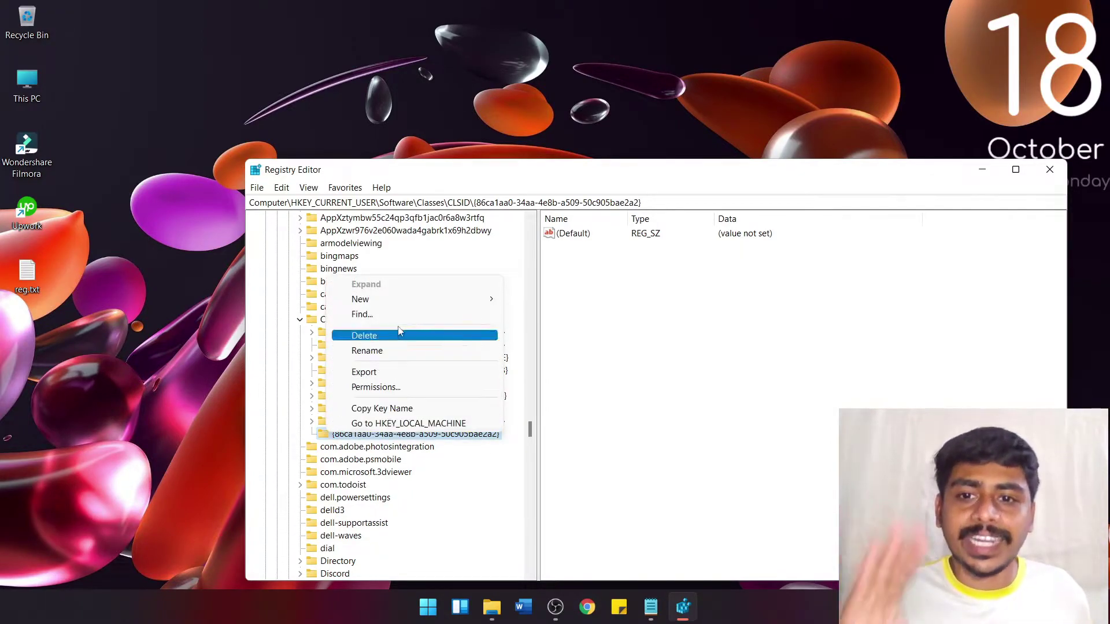
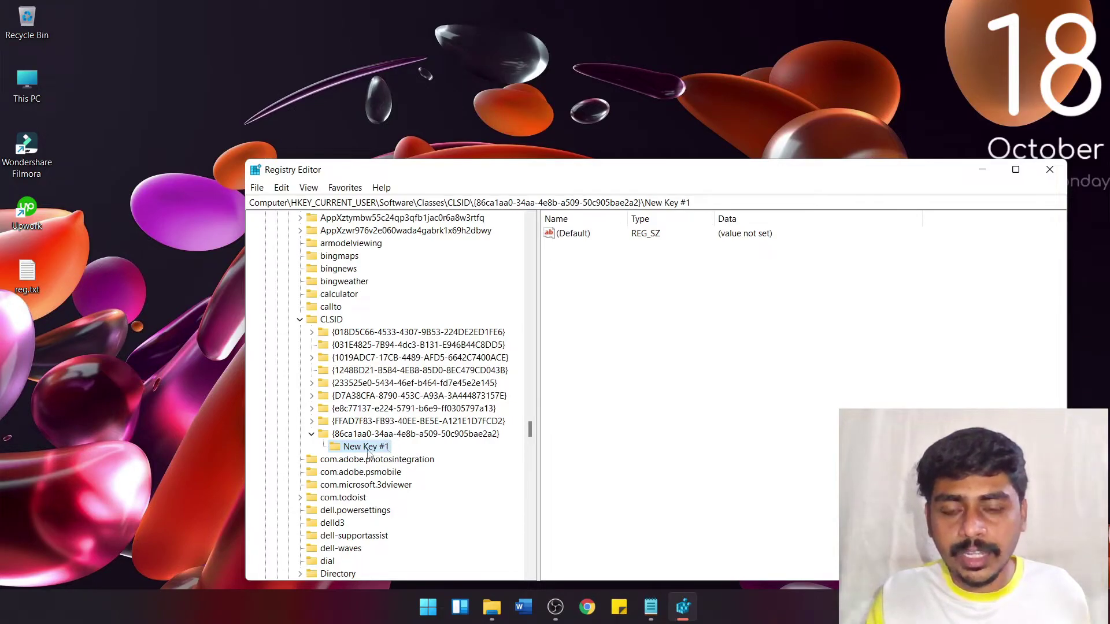
Step: Bring up the context menu on the New Key #1 subkey to rename it InprocServer32
{"action": "right_click", "coordinate": [368, 450]}
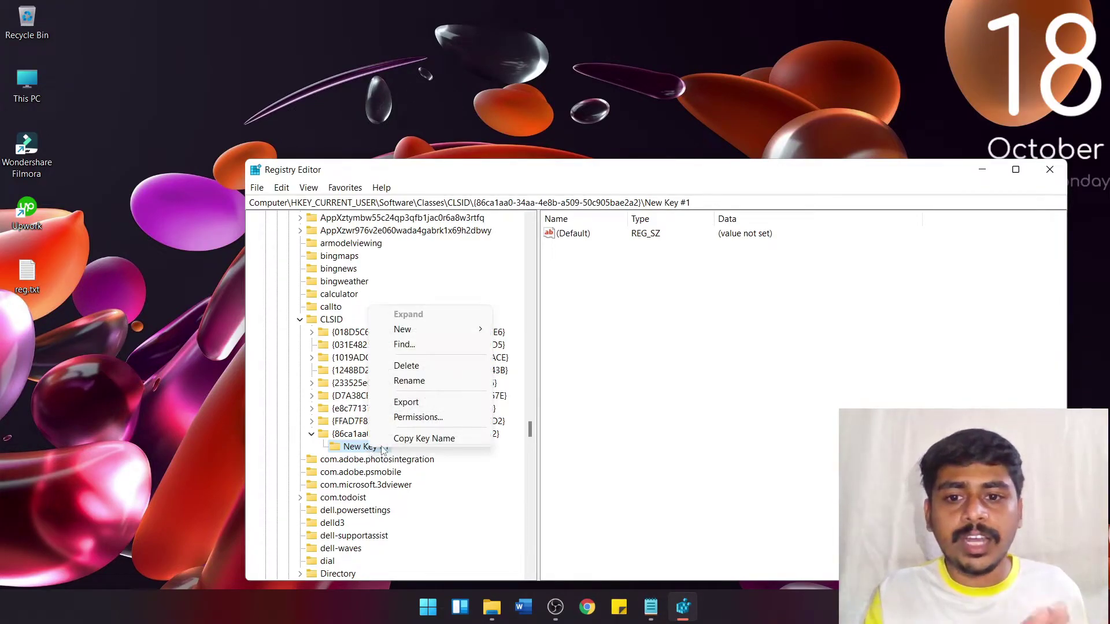
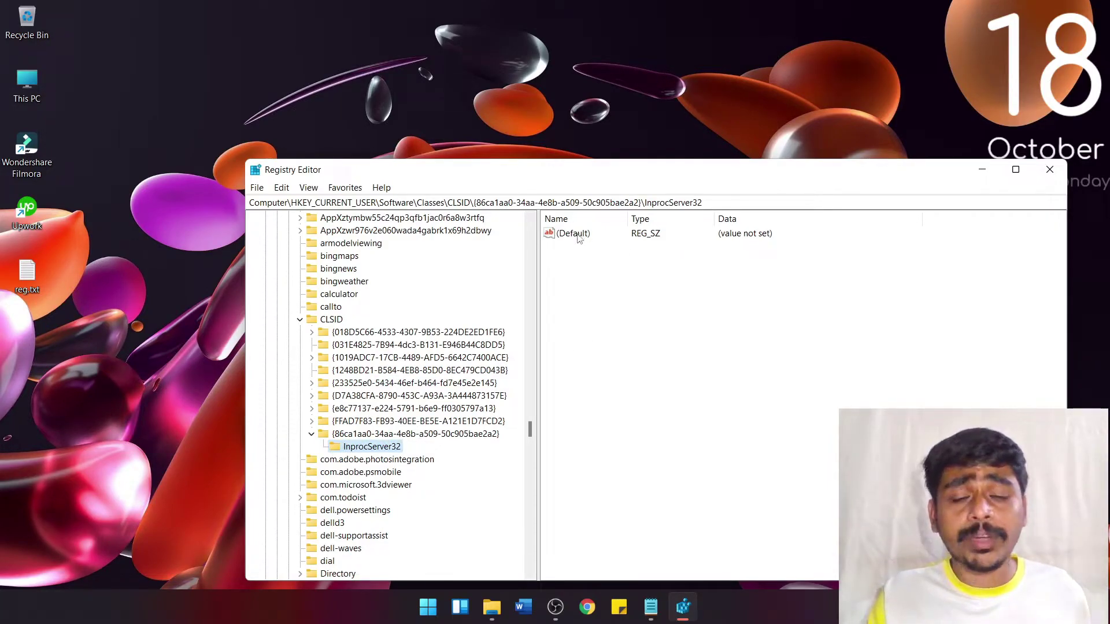
Step: Select the (Default) value of the InprocServer32 key for editing
{"action": "left_click", "coordinate": [578, 237]}
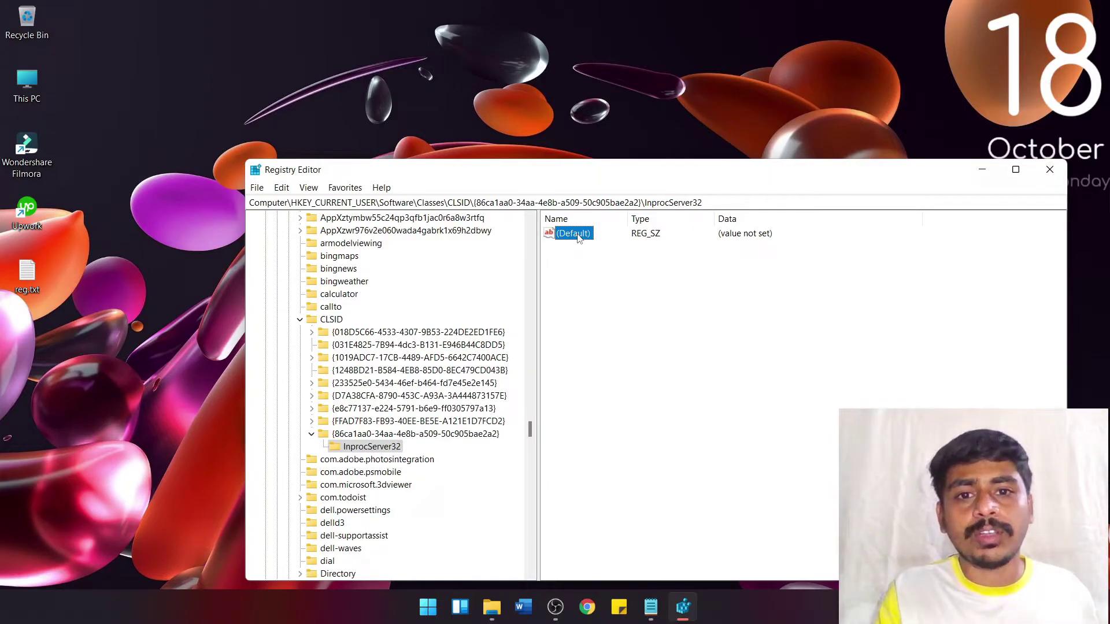
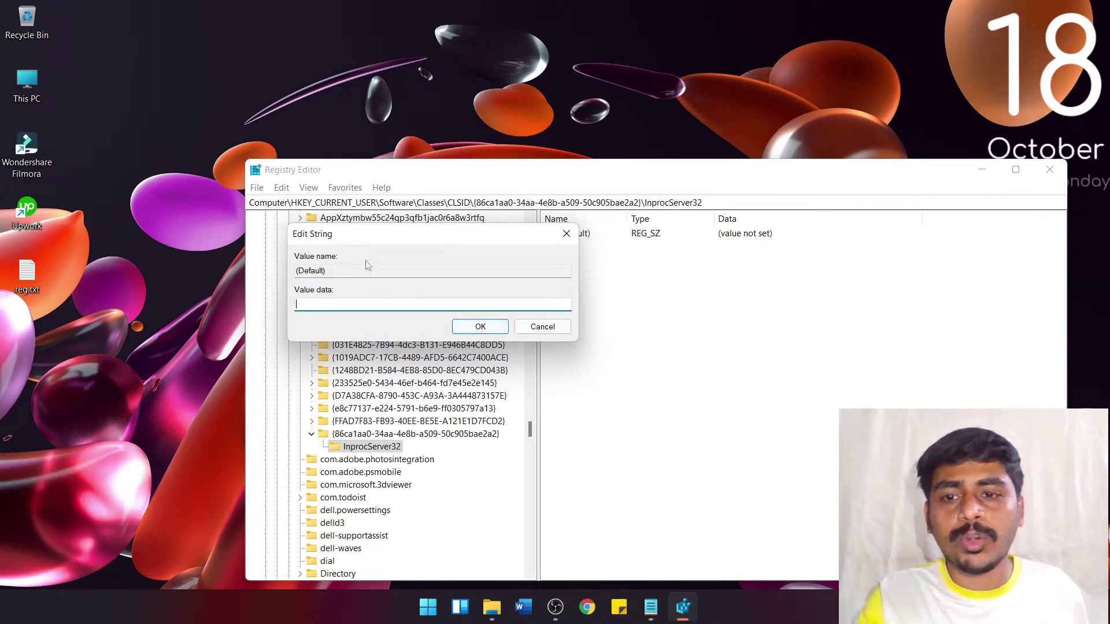
Step: Confirm empty data for InprocServer32's (Default) value, then close Registry Editor
{"action": "left_click", "coordinate": [482, 327]}
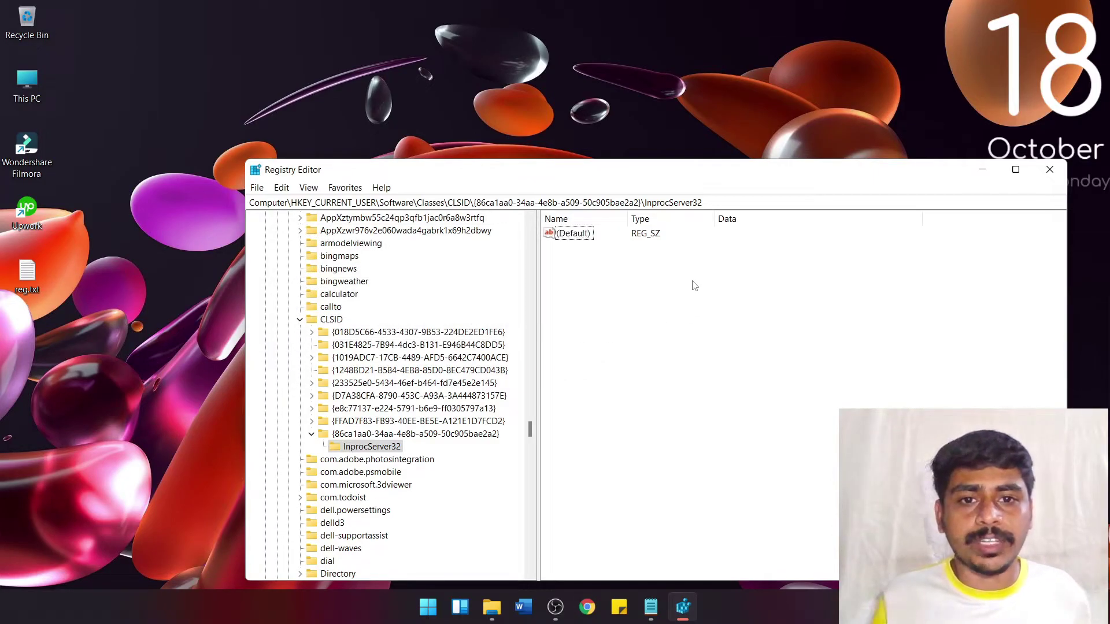
{"action": "left_click", "coordinate": [1049, 169]}
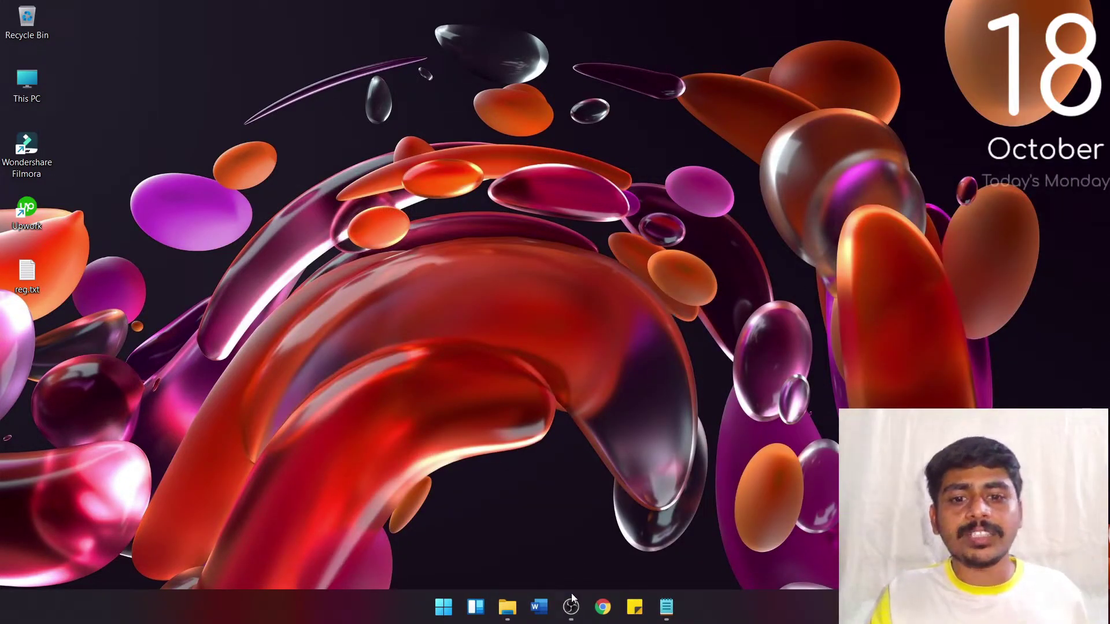
Step: Restart the PC from the Start menu's power options
{"action": "left_click", "coordinate": [443, 606]}
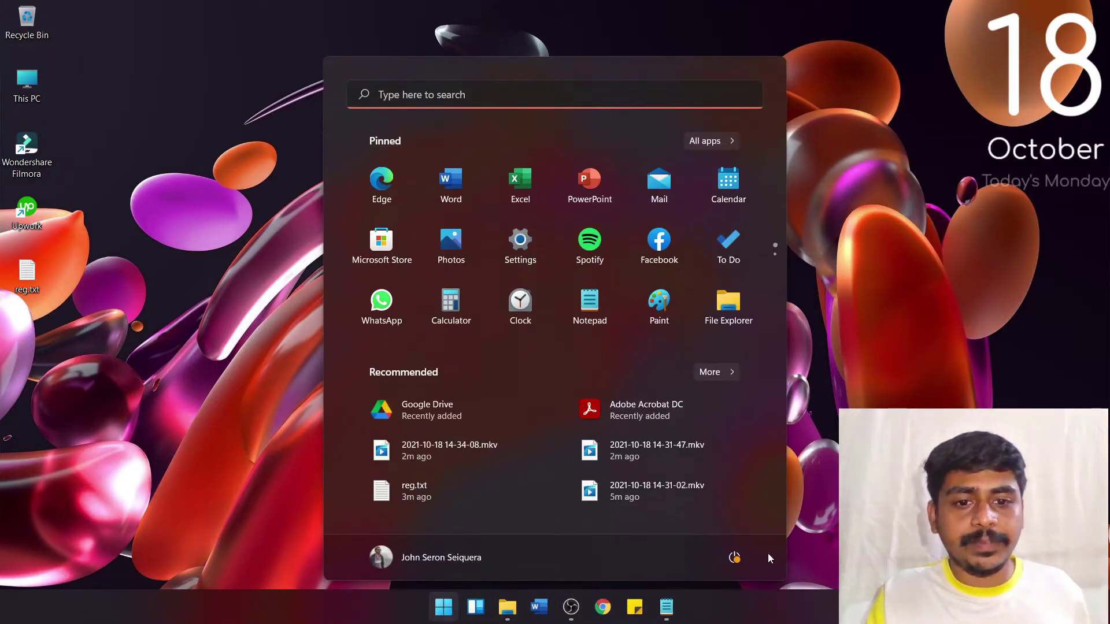
{"action": "left_click", "coordinate": [734, 557]}
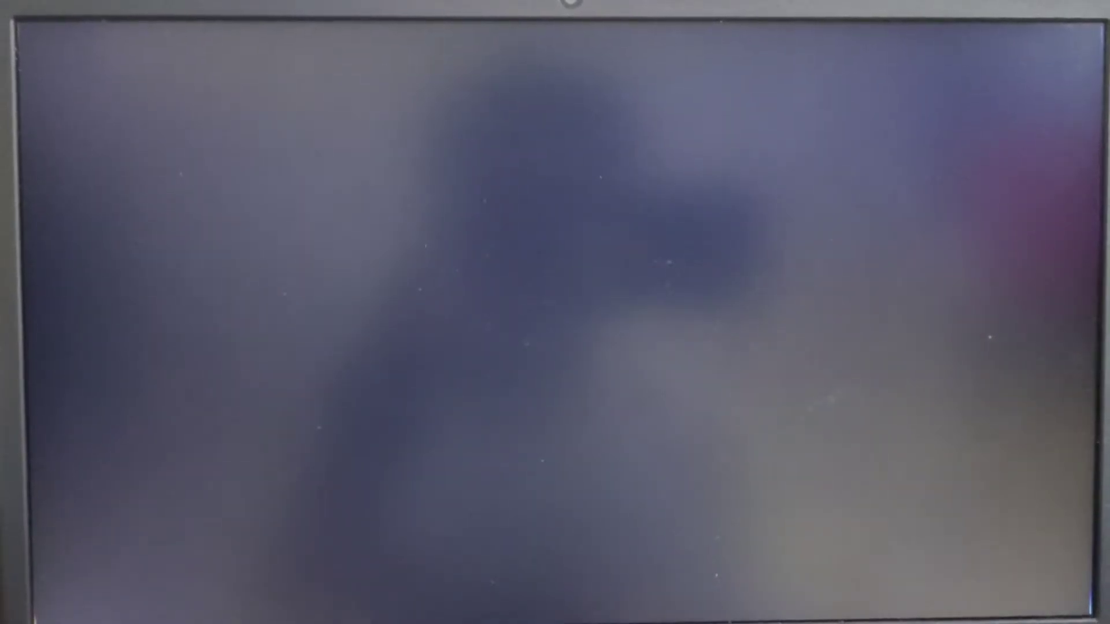
Step: Dismiss the lock screen and sign in with the account PIN
{"action": "key", "text": "space"}
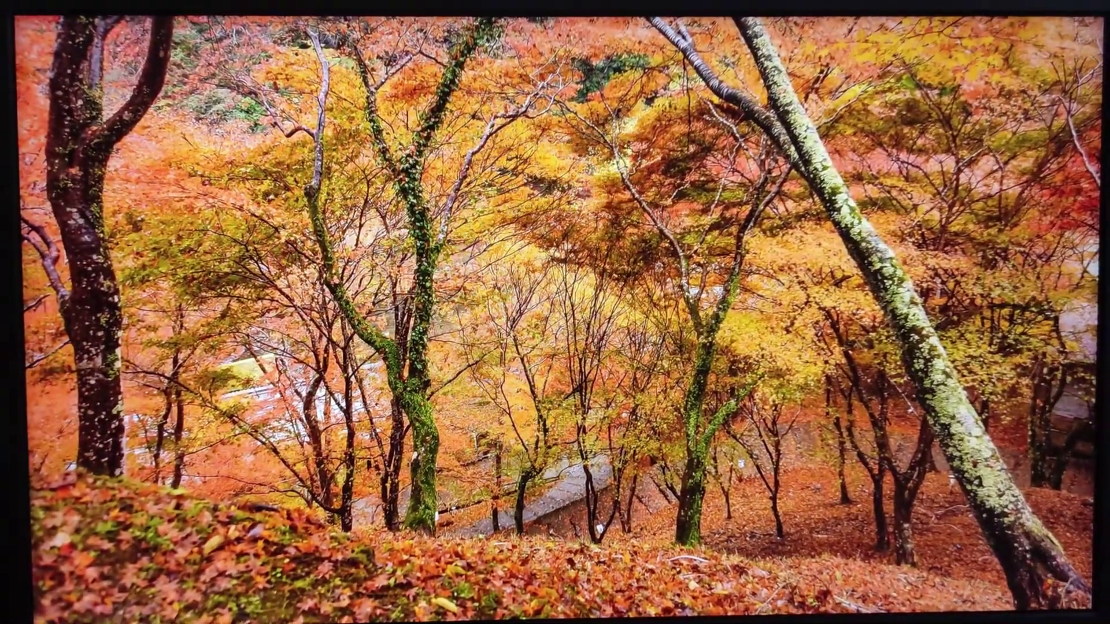
{"action": "type", "text": "1234"}
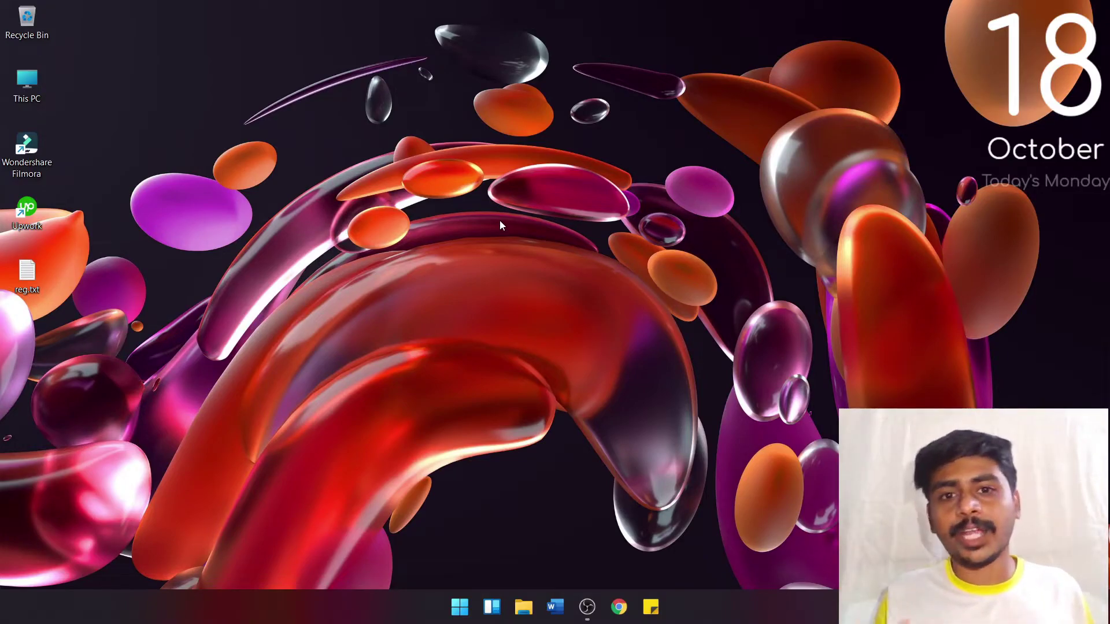
{"action": "right_click", "coordinate": [537, 169]}
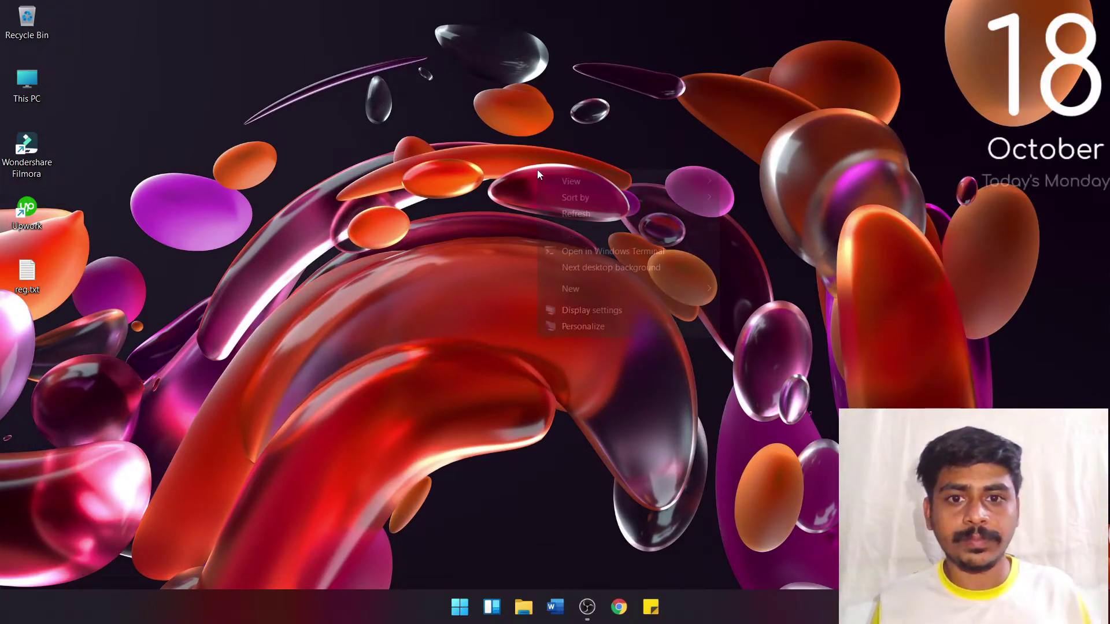
{"action": "left_click", "coordinate": [588, 220]}
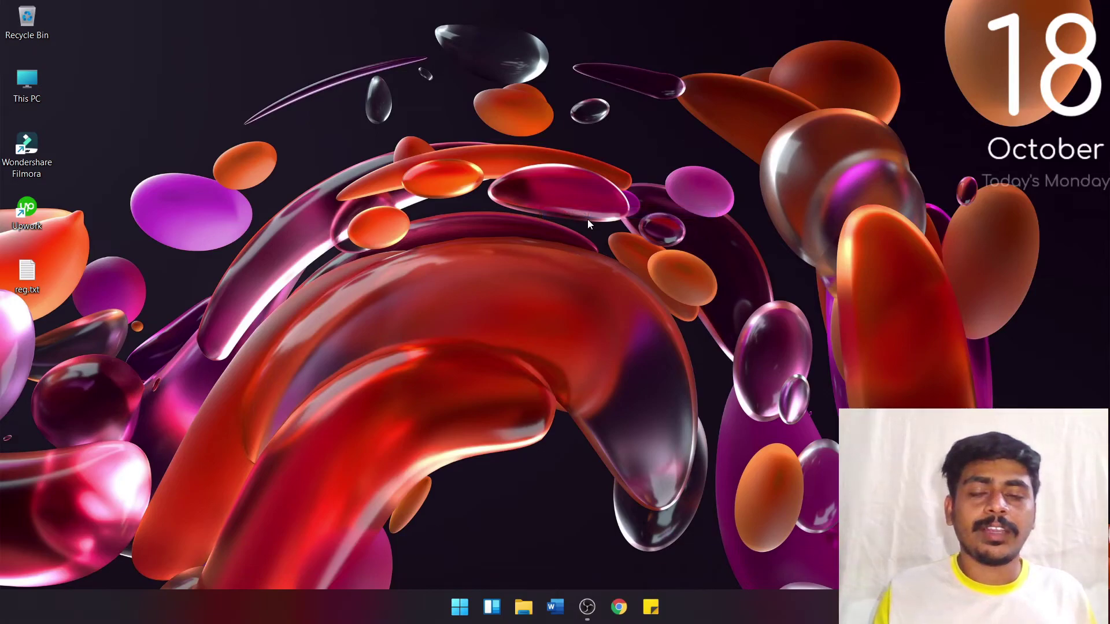
{"action": "right_click", "coordinate": [518, 163]}
{"action": "left_click", "coordinate": [554, 202]}
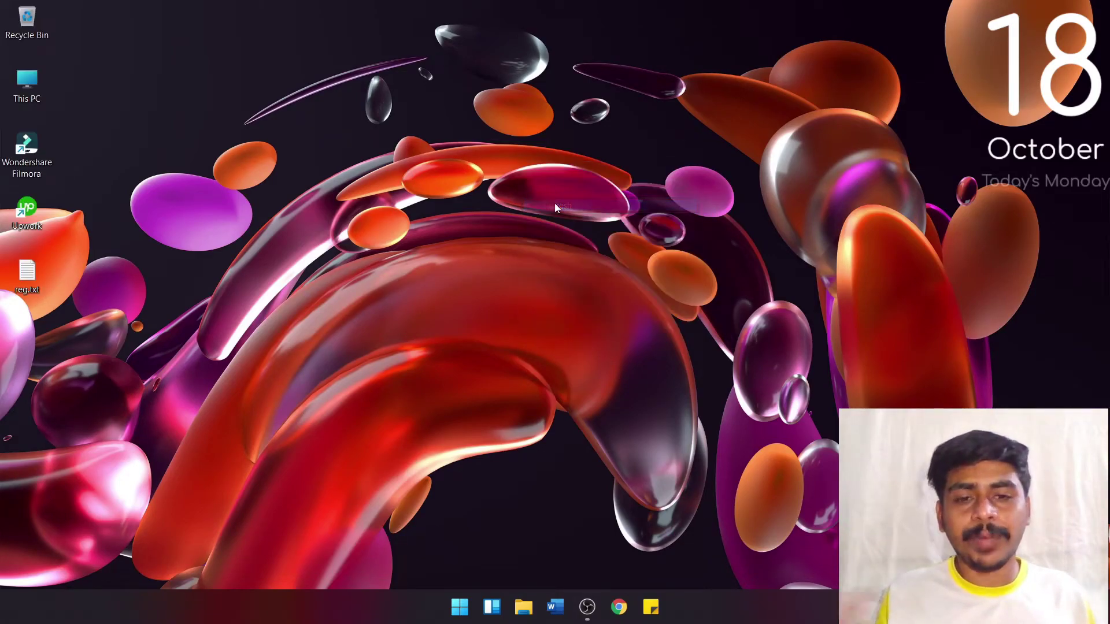
{"action": "right_click", "coordinate": [536, 159]}
{"action": "left_click", "coordinate": [562, 199]}
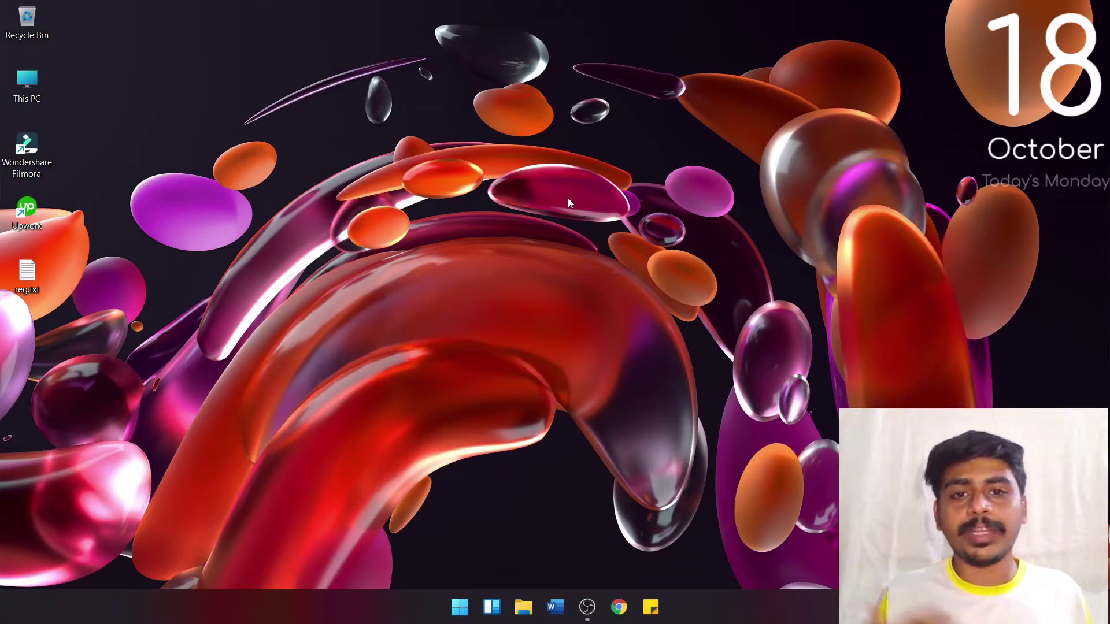
Step: Refresh the desktop, then launch Registry Editor by searching 'registry editor' in Start
{"action": "right_click", "coordinate": [543, 144]}
{"action": "left_click", "coordinate": [577, 185]}
{"action": "left_click", "coordinate": [460, 606]}
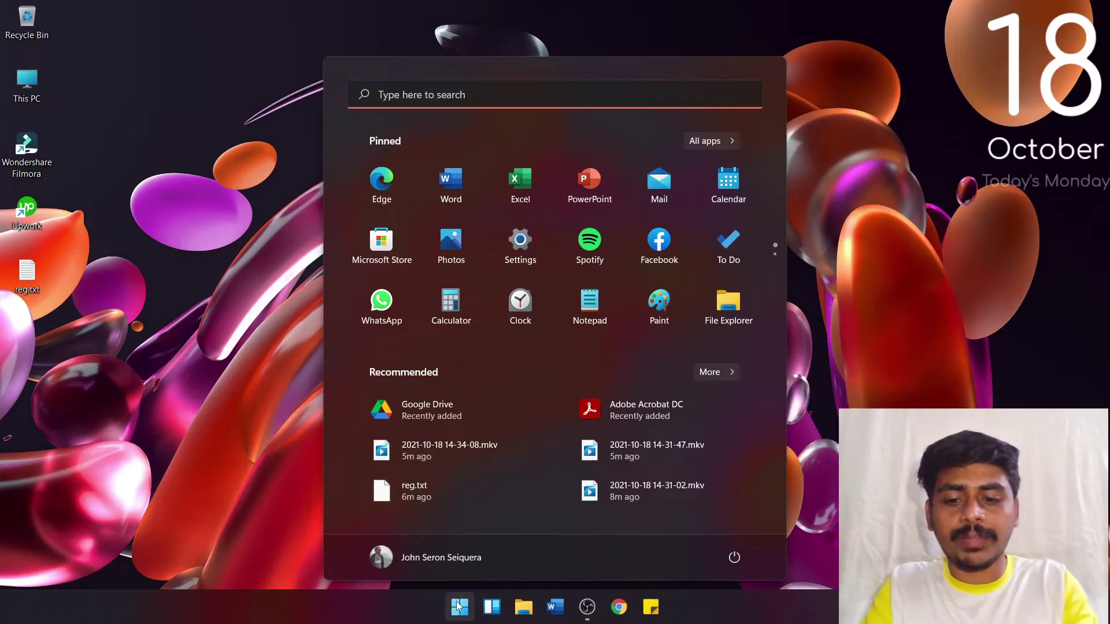
{"action": "type", "text": "registry editor"}
{"action": "key", "text": "Return"}
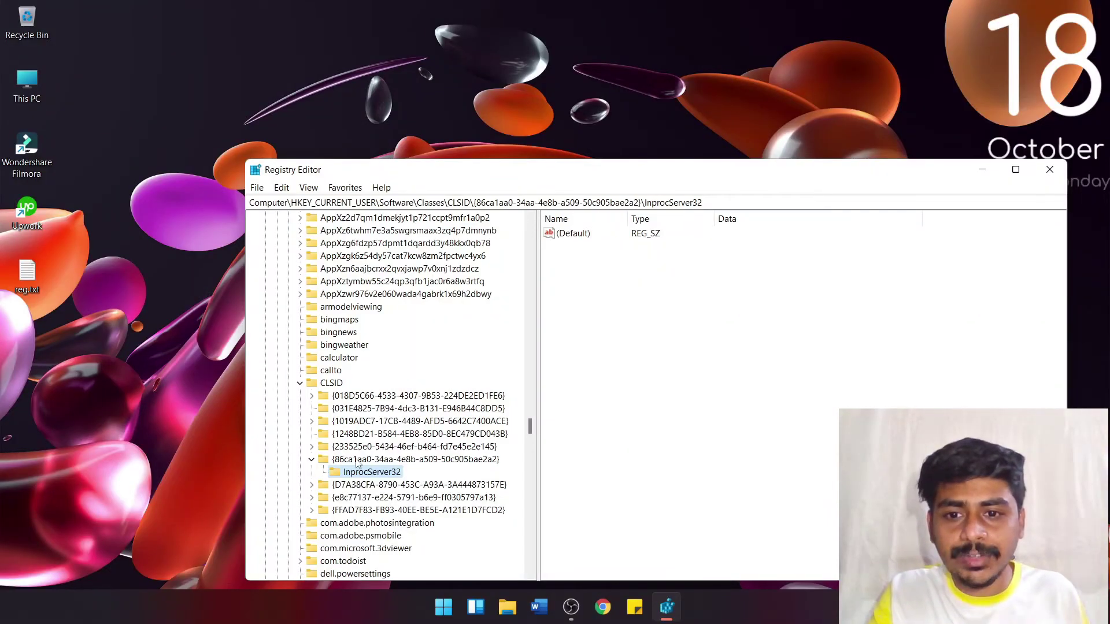
Step: Delete the {86ca1aa0-34aa-4e8b-a509-50c905bae2a2} key under CLSID, confirming removal of its subkeys
{"action": "left_click", "coordinate": [360, 459]}
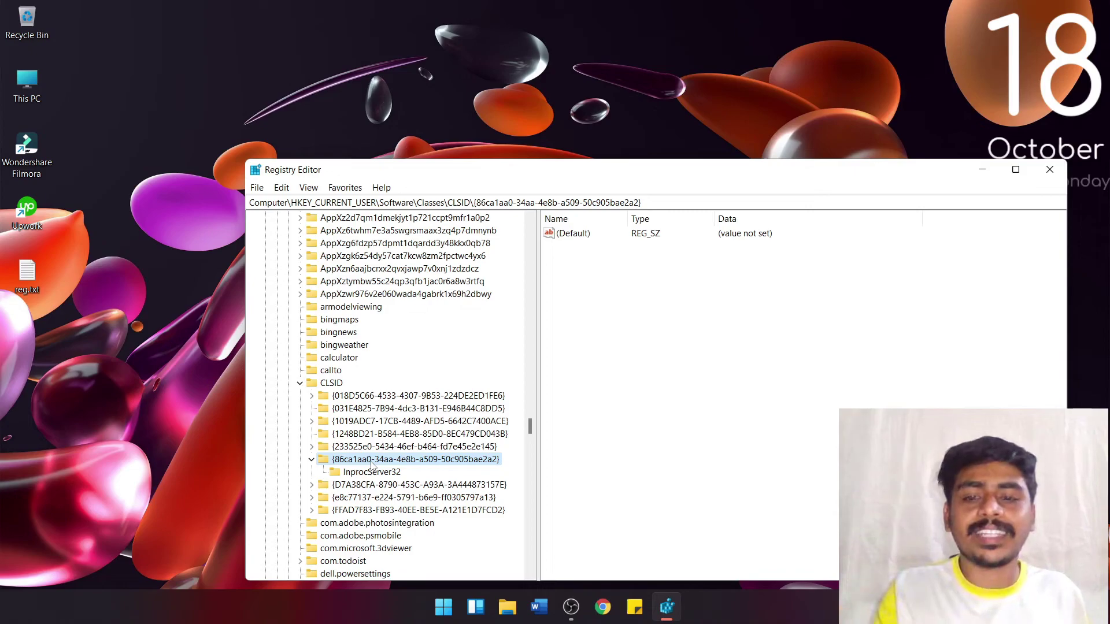
{"action": "right_click", "coordinate": [372, 462]}
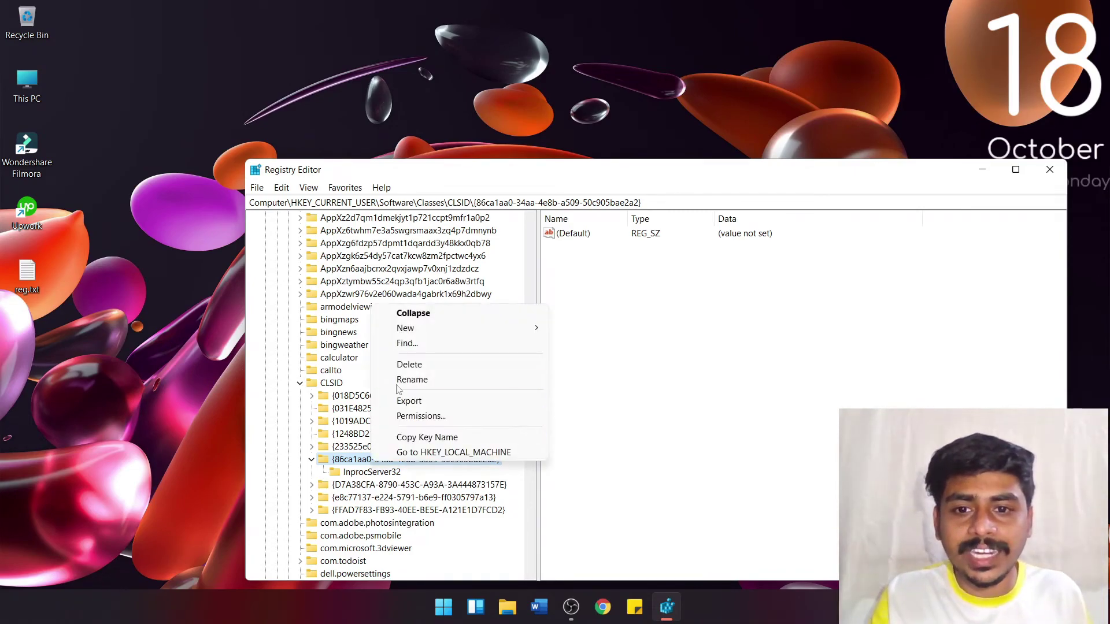
{"action": "left_click", "coordinate": [411, 364]}
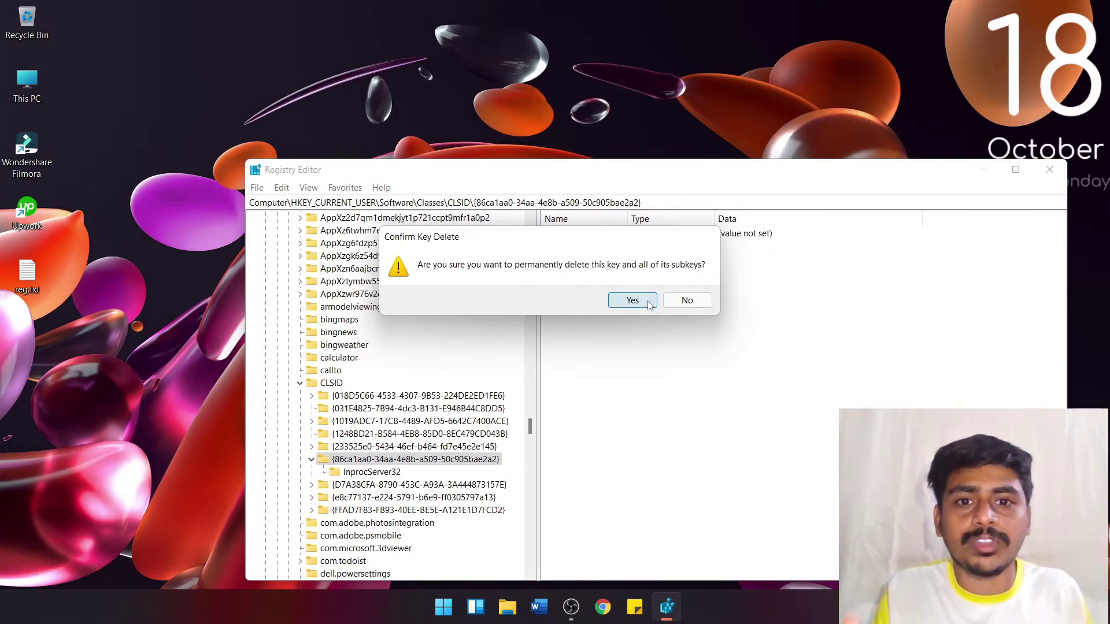
{"action": "left_click", "coordinate": [649, 305]}
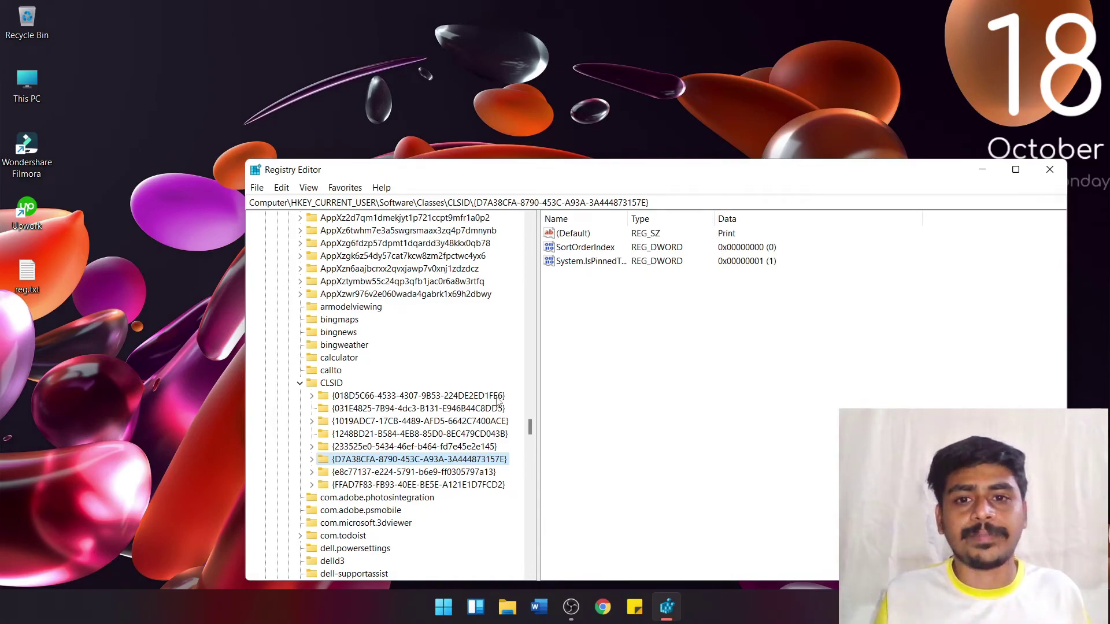
Step: Close Registry Editor and refresh the desktop to confirm the Windows 11 context menu is back
{"action": "left_click", "coordinate": [1051, 168]}
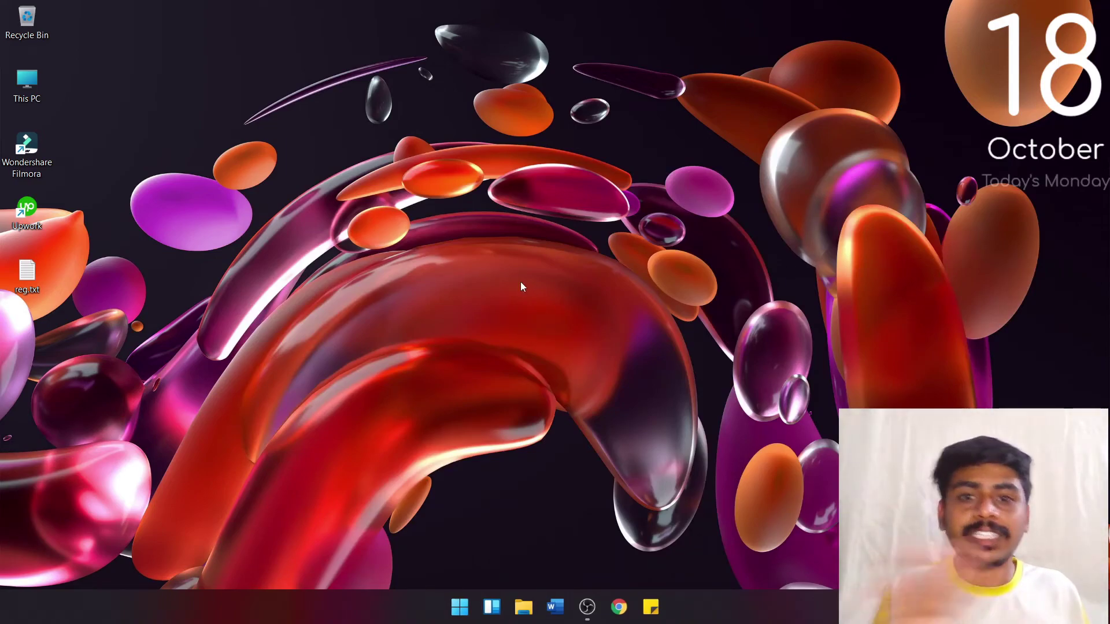
{"action": "right_click", "coordinate": [528, 203]}
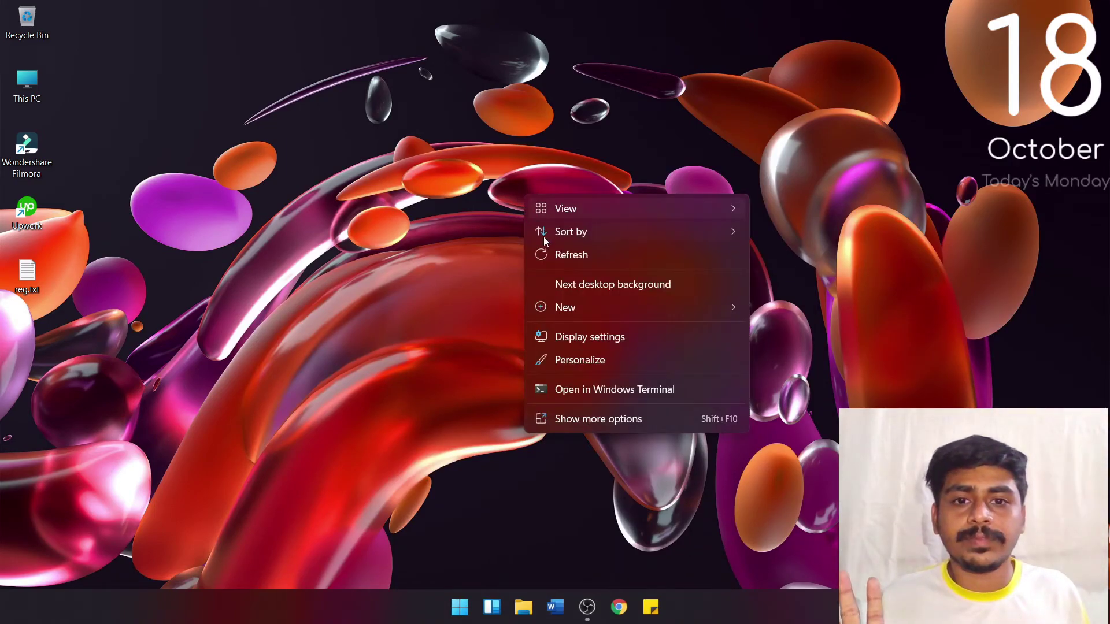
{"action": "left_click", "coordinate": [581, 253]}
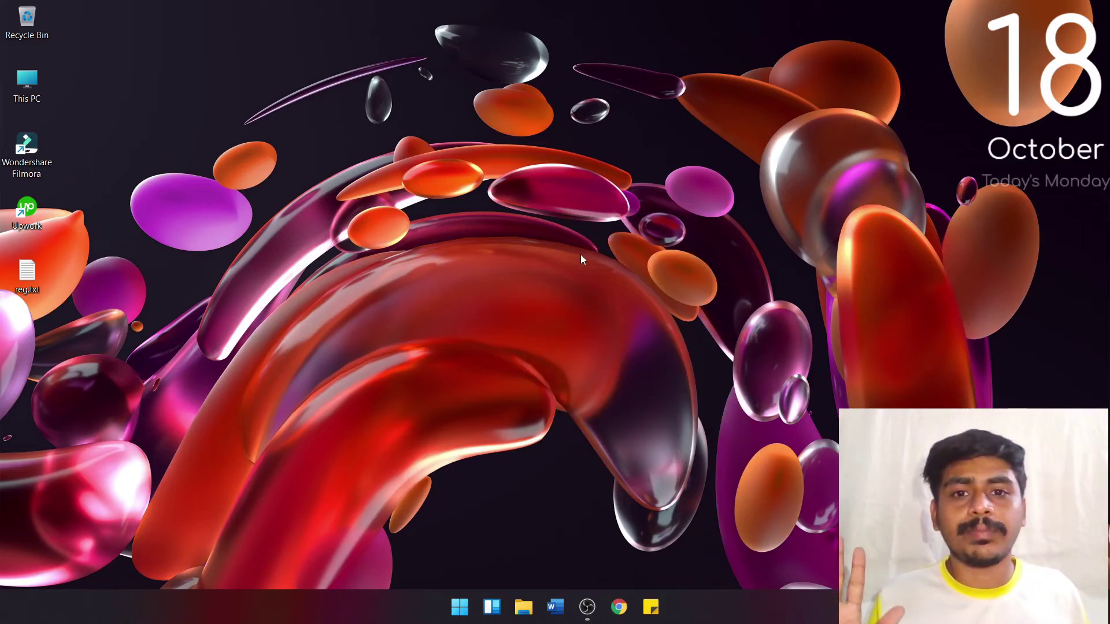